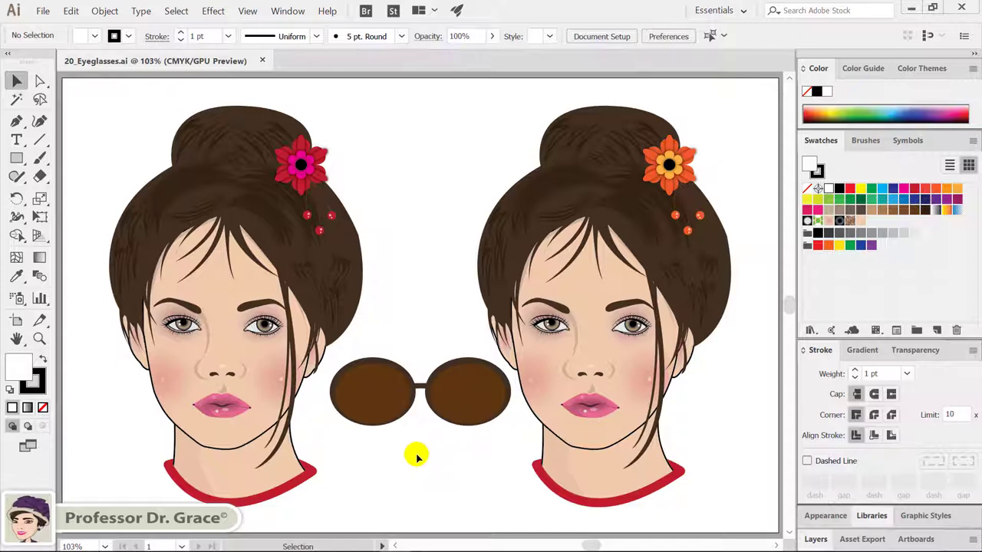
- Copy both brown lenses to the clipboard
{"action": "key", "text": "shift"}
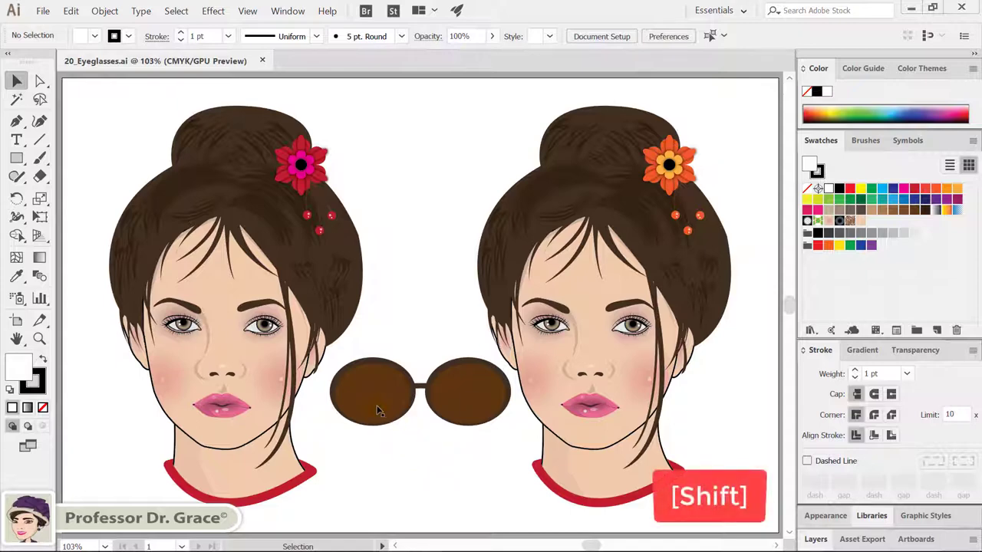
{"action": "left_click", "coordinate": [373, 396], "text": "shift"}
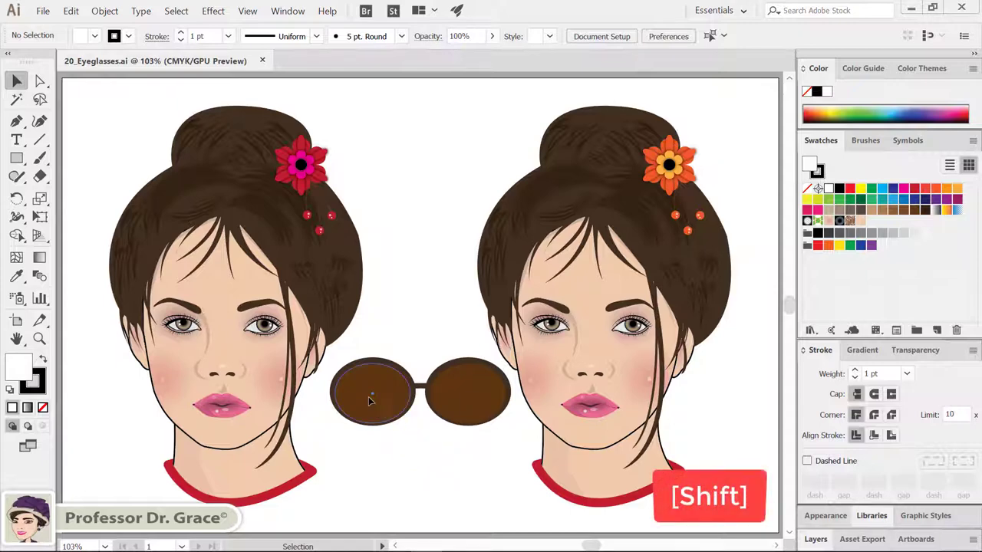
{"action": "left_click", "coordinate": [463, 400], "text": "shift"}
{"action": "key", "text": "ctrl+c"}
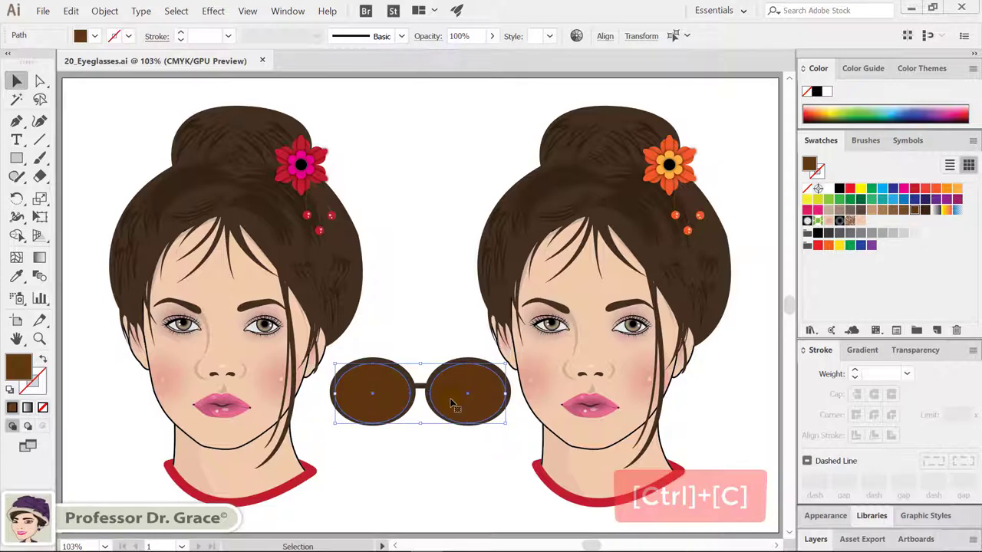
- Combine the rims and lenses into one compound path, leaving the lenses hollow
{"action": "left_click_drag", "start_coordinate": [426, 402], "coordinate": [467, 434]}
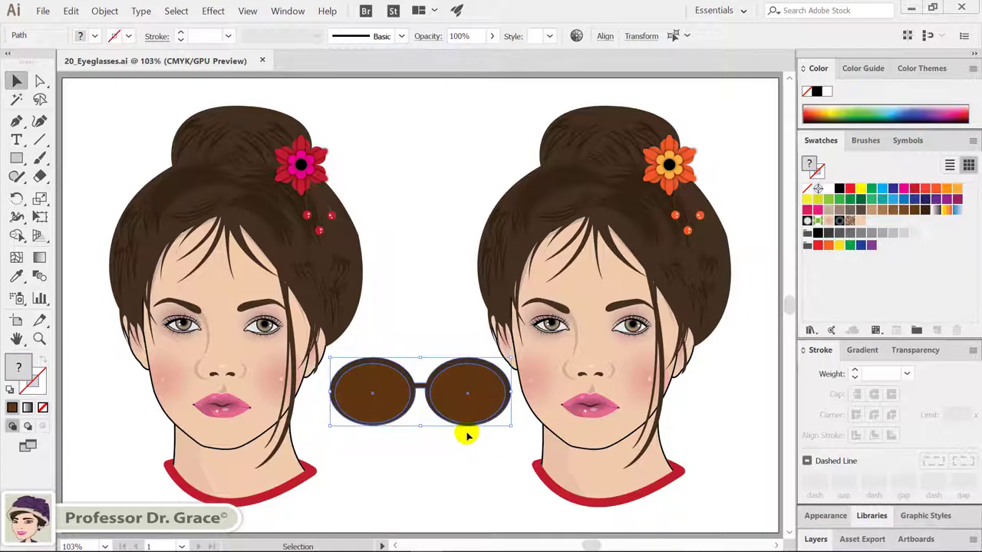
{"action": "key", "text": "ctrl+8"}
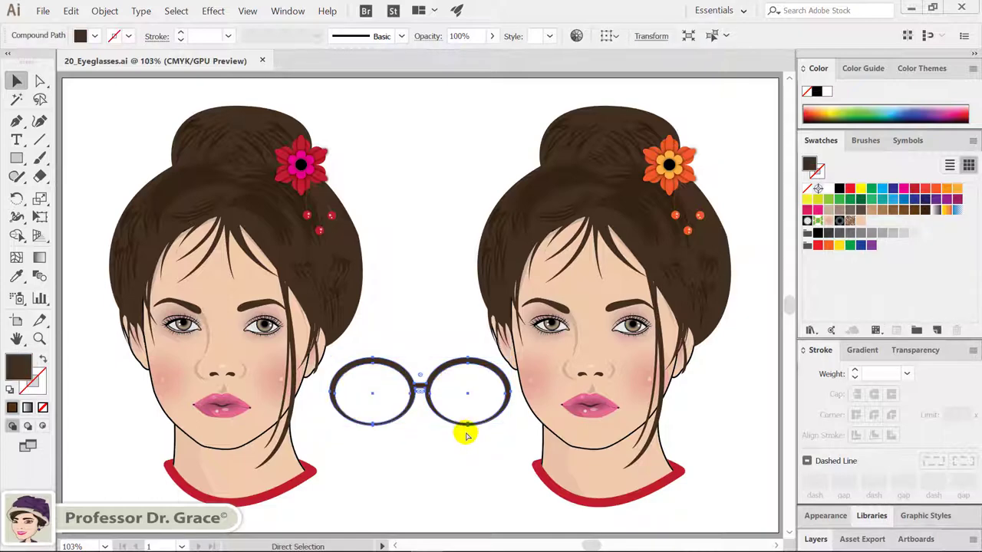
{"action": "left_click", "coordinate": [466, 452]}
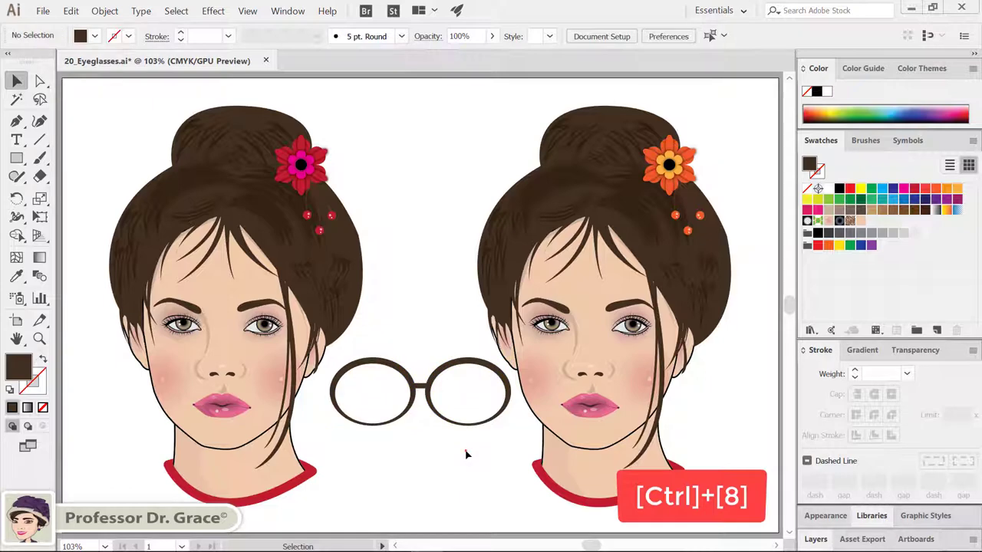
- Paste the brown lenses back in front and fill them with a dark-to-light brown gradient
{"action": "key", "text": "a"}
{"action": "key", "text": "ctrl+f"}
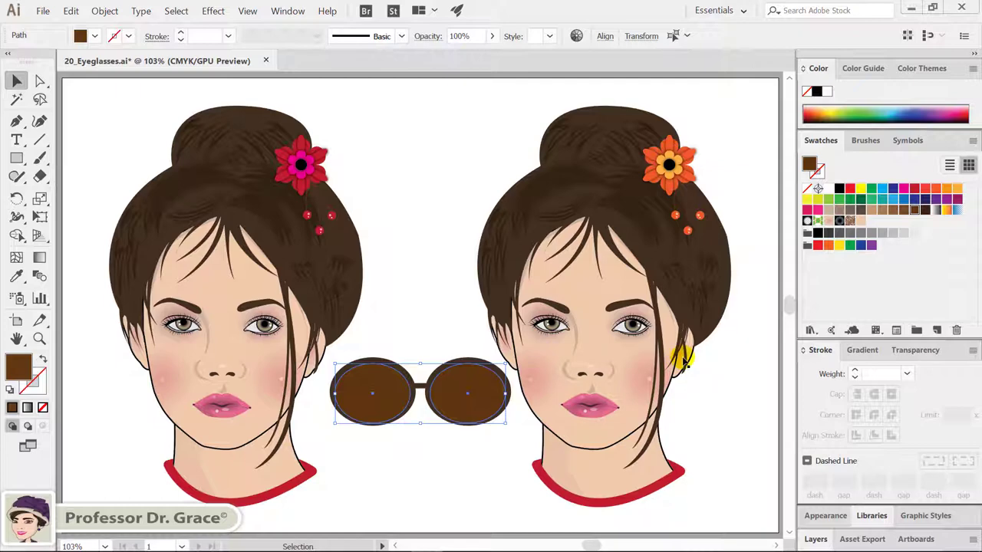
{"action": "left_click", "coordinate": [866, 350]}
{"action": "left_click", "coordinate": [871, 356]}
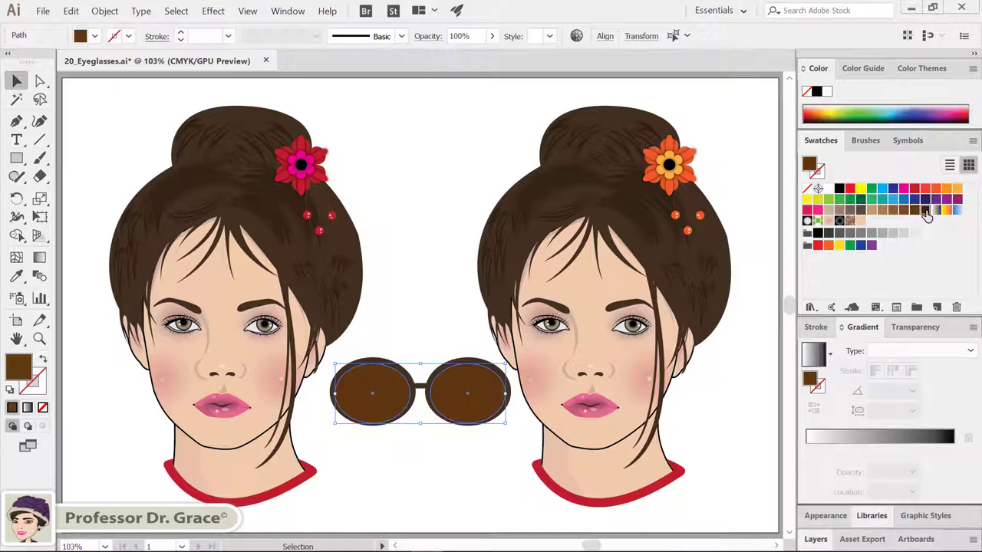
{"action": "left_click_drag", "start_coordinate": [926, 217], "coordinate": [807, 450]}
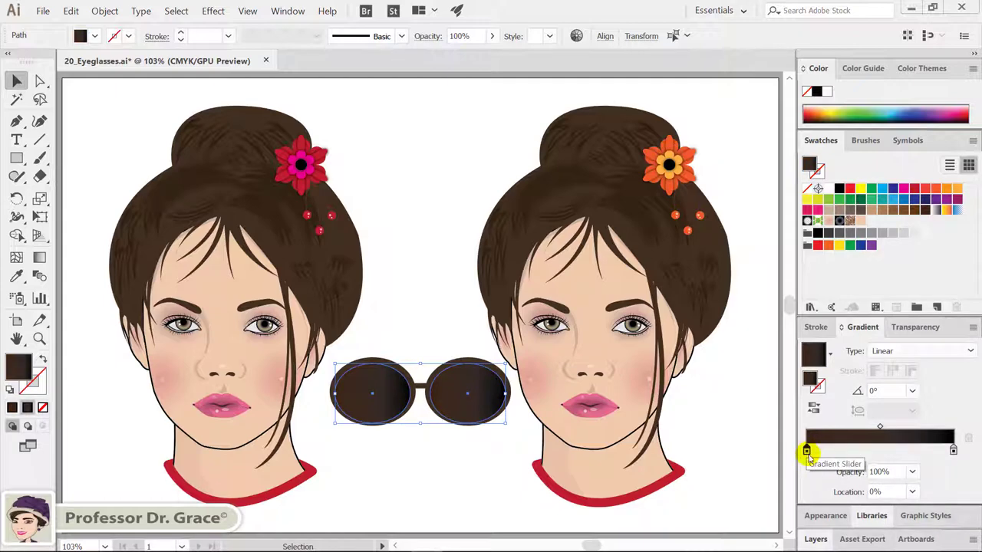
{"action": "left_click", "coordinate": [871, 212]}
{"action": "left_click_drag", "start_coordinate": [872, 215], "coordinate": [953, 453]}
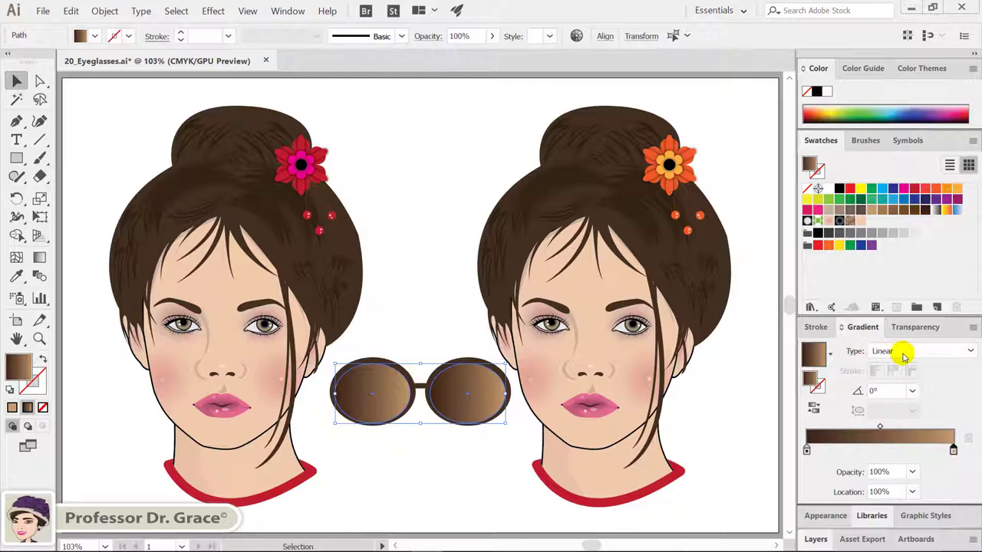
- Set the lens gradient angle to -90° and the end stop's opacity to 0%
{"action": "left_click", "coordinate": [889, 392]}
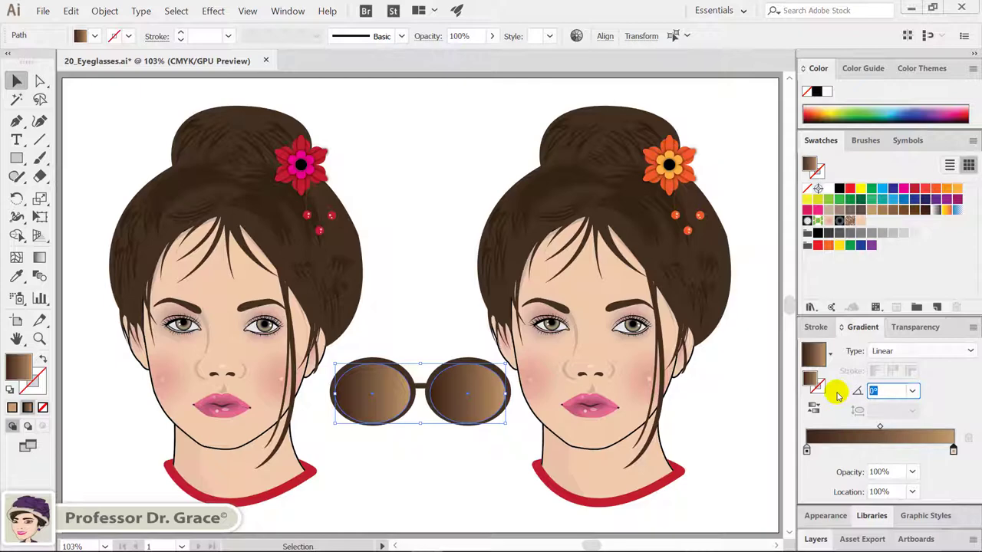
{"action": "key", "text": "BackSpace"}
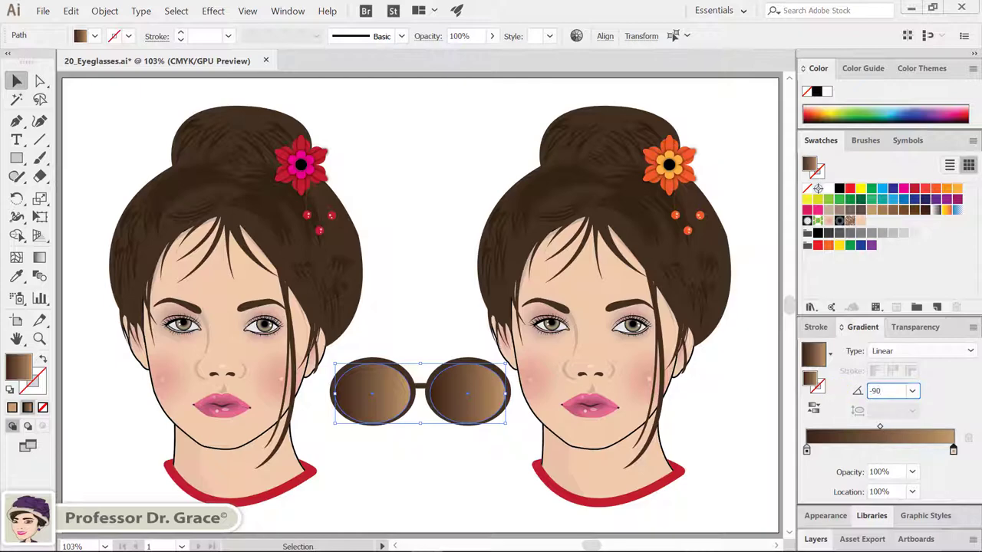
{"action": "type", "text": "-90"}
{"action": "key", "text": "Return"}
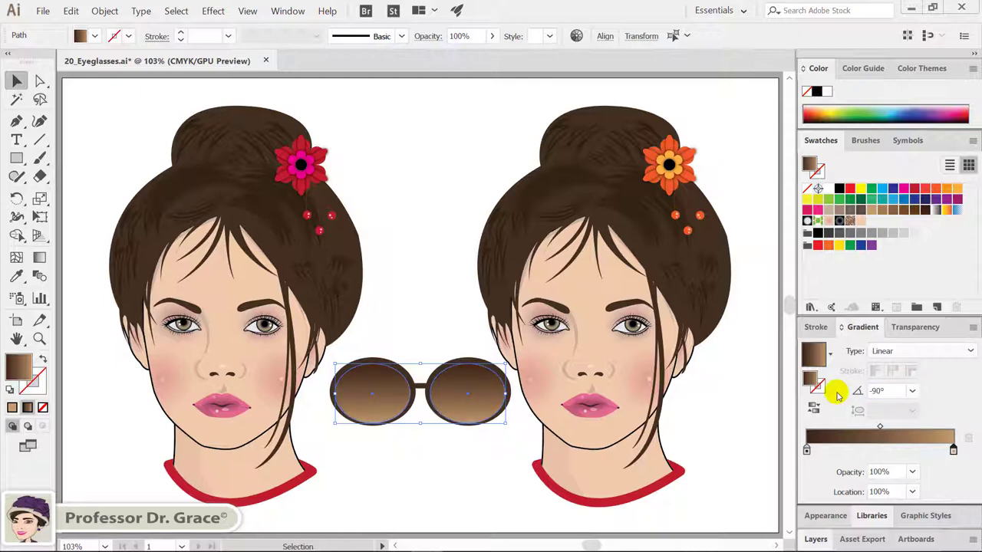
{"action": "left_click", "coordinate": [954, 452]}
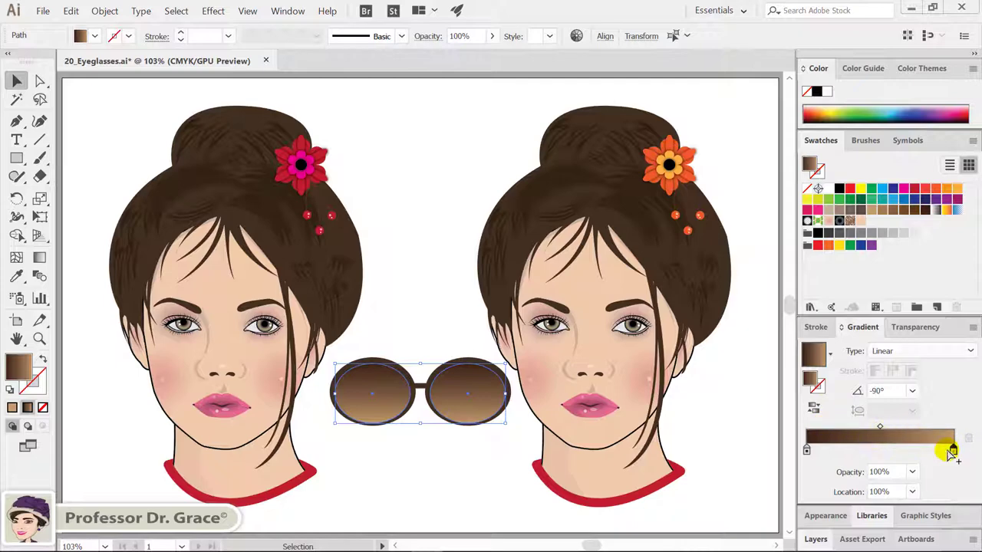
{"action": "left_click", "coordinate": [896, 472]}
{"action": "type", "text": "0"}
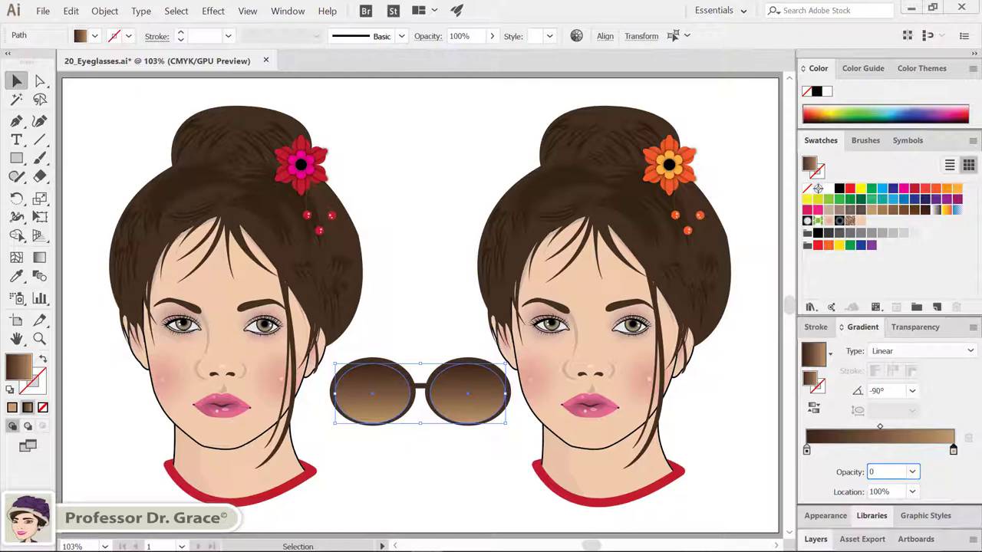
{"action": "left_click", "coordinate": [820, 464]}
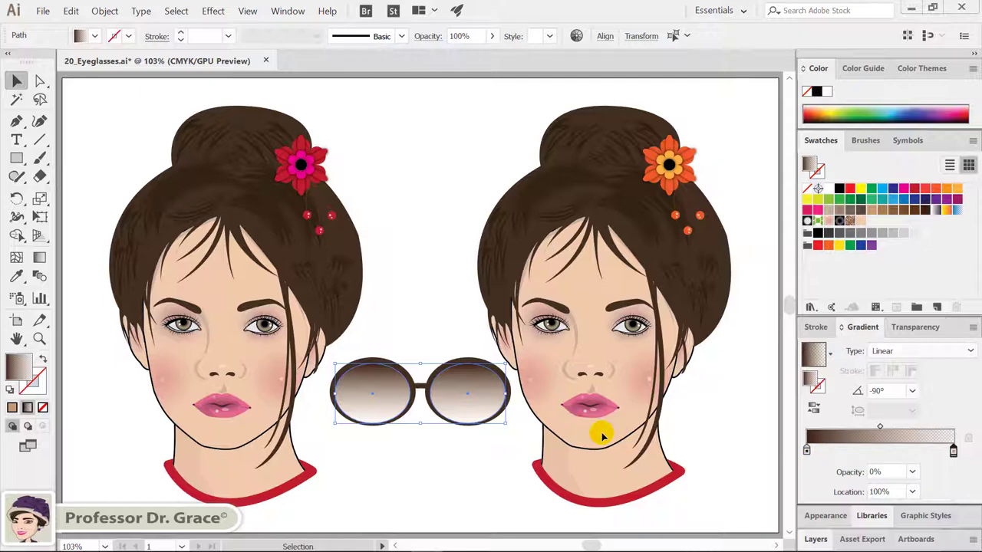
- Duplicate the glasses straight below the original
{"action": "left_click", "coordinate": [379, 376], "text": "shift"}
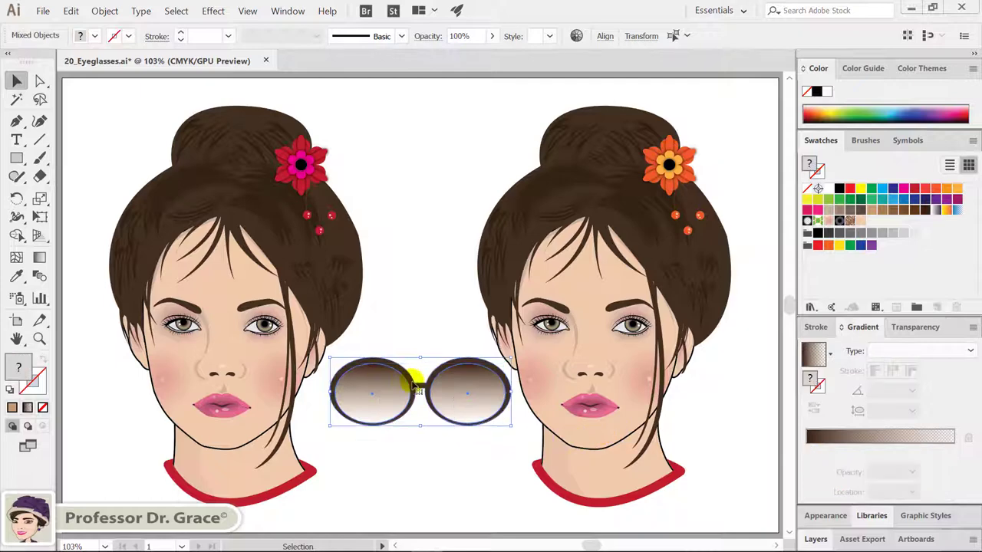
{"action": "left_click_drag", "start_coordinate": [409, 387], "coordinate": [413, 464]}
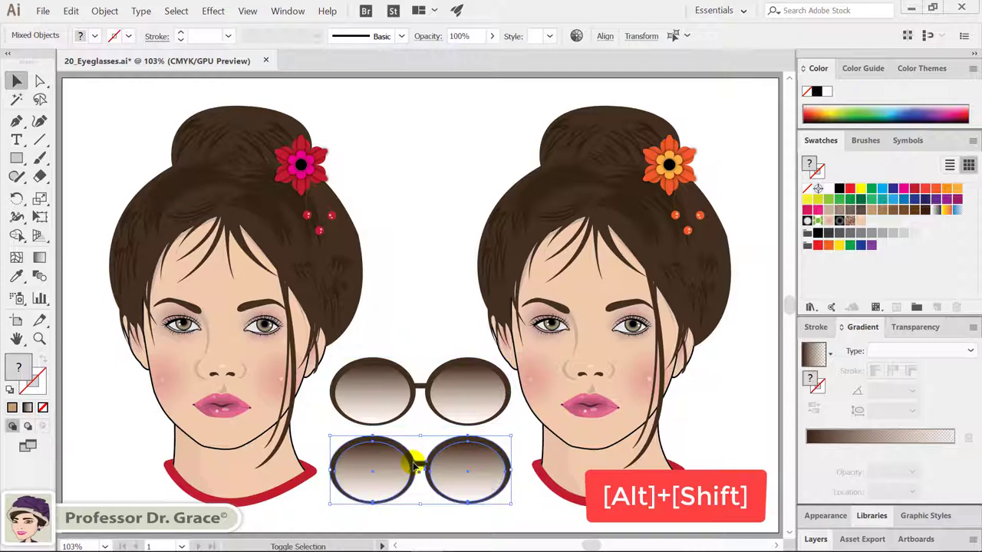
{"action": "left_click", "coordinate": [398, 335]}
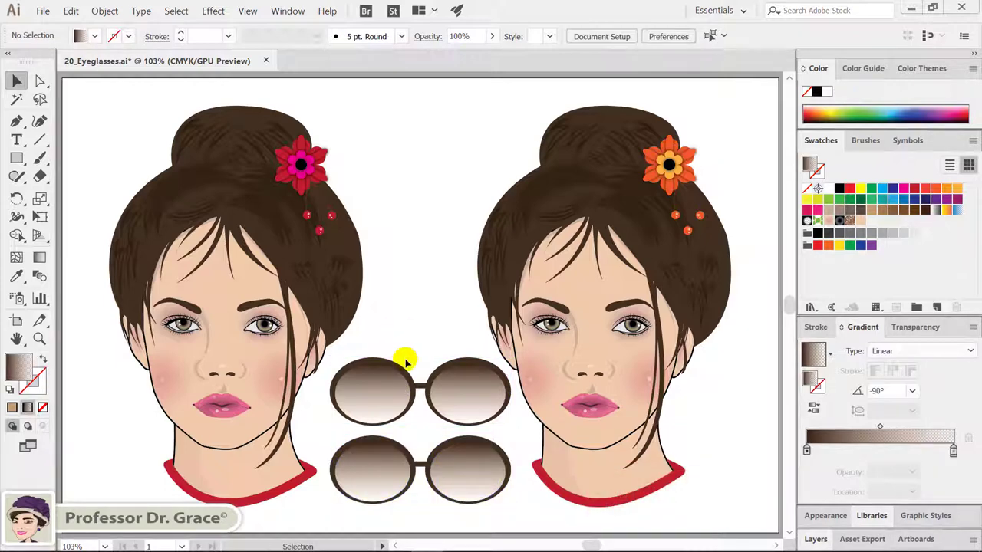
- Fill the top frame with the Sunglasses pattern and group it with its lenses
{"action": "left_click", "coordinate": [403, 370]}
{"action": "left_click", "coordinate": [403, 371]}
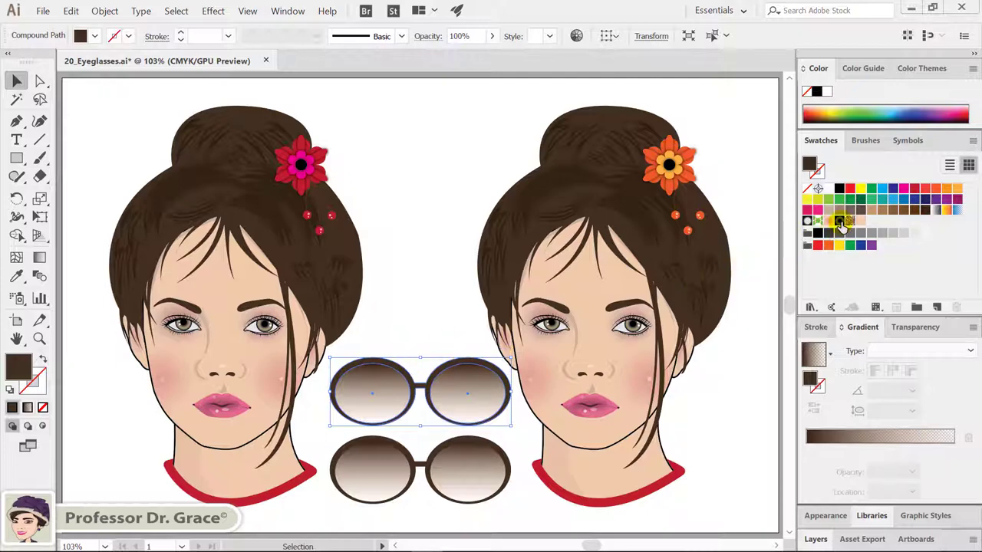
{"action": "left_click", "coordinate": [850, 223]}
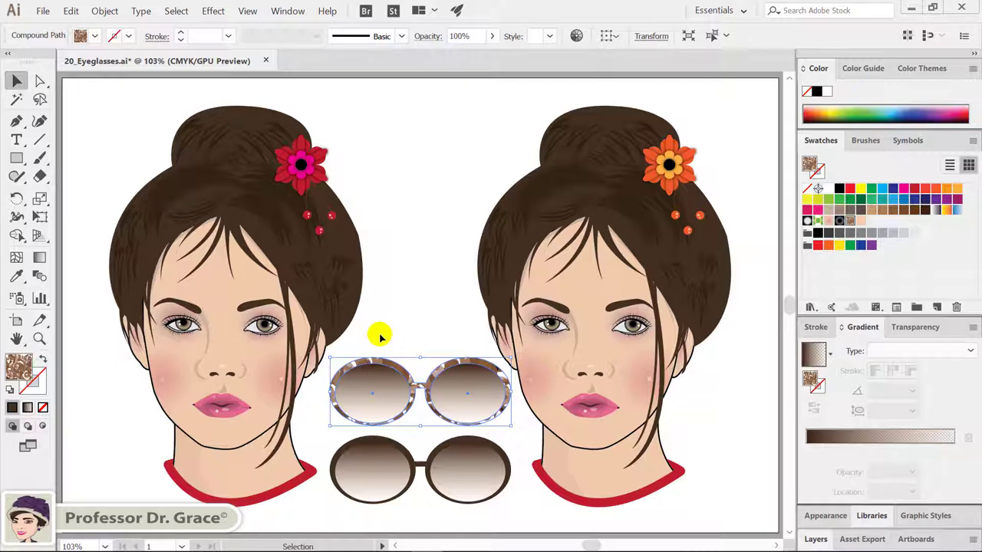
{"action": "left_click", "coordinate": [455, 412], "text": "shift"}
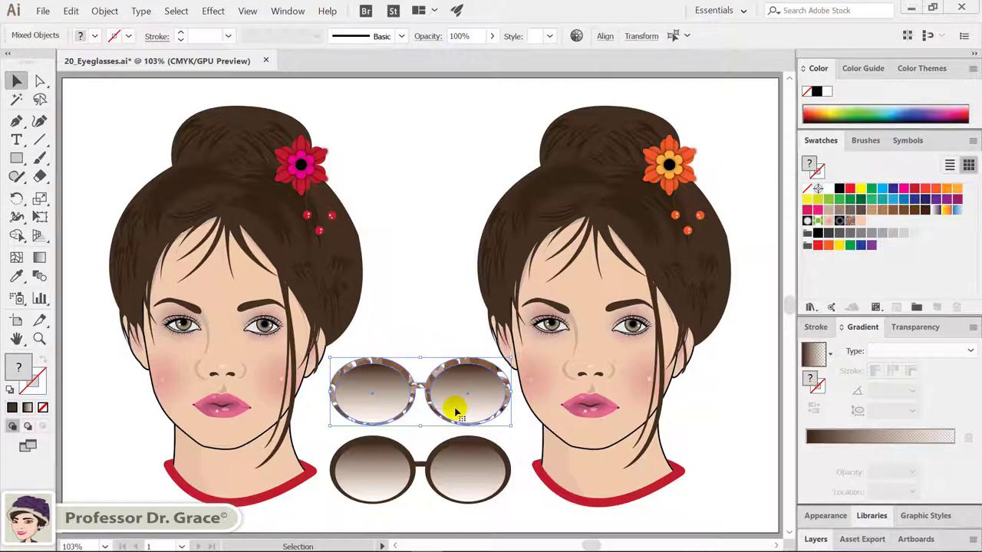
{"action": "key", "text": "a"}
{"action": "key", "text": "ctrl+g"}
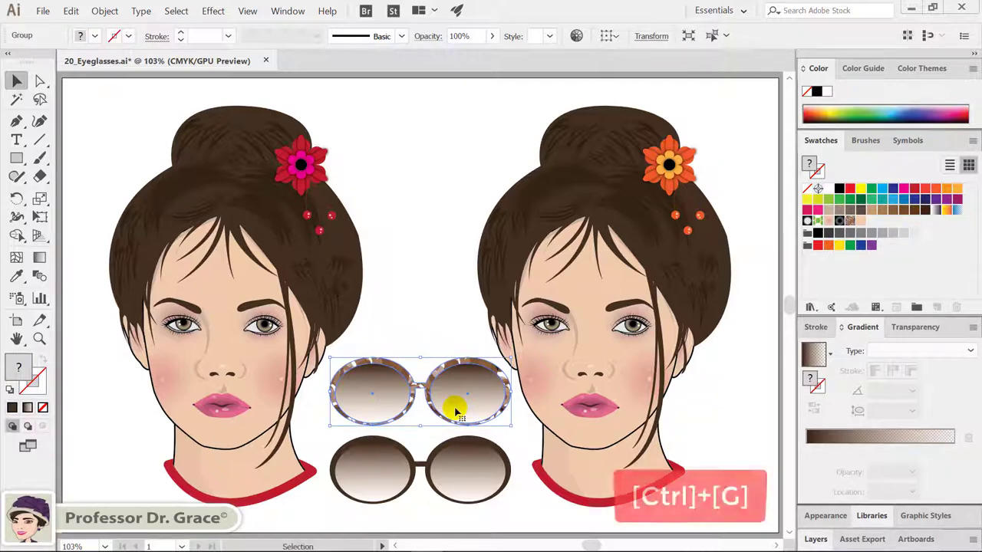
- Place the patterned glasses over the left woman's eyes
{"action": "left_click_drag", "start_coordinate": [456, 412], "coordinate": [258, 338]}
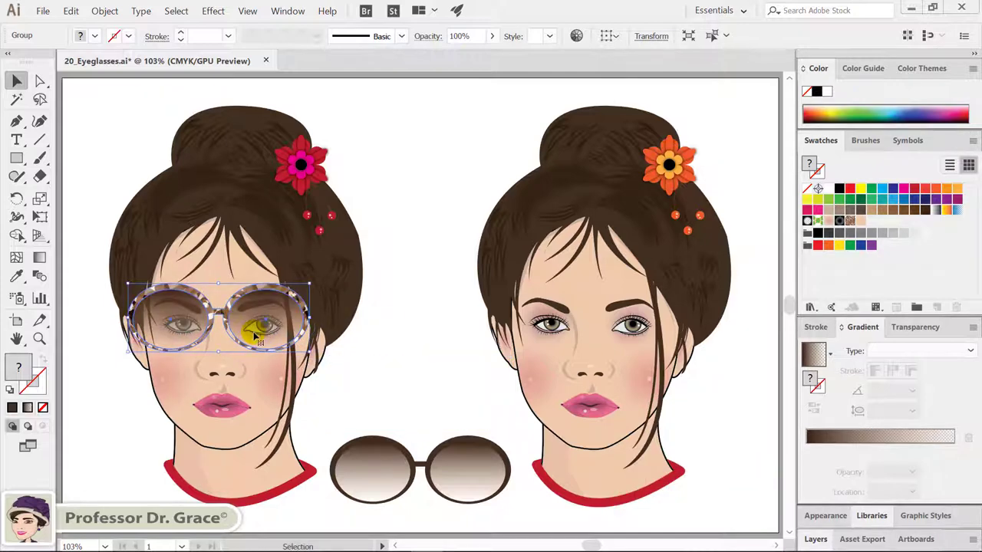
{"action": "left_click", "coordinate": [408, 366]}
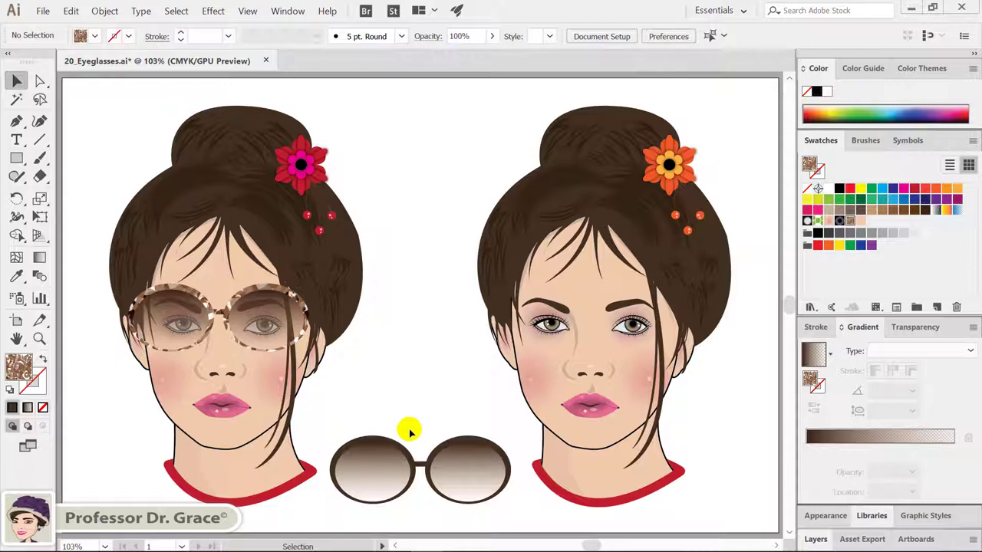
{"action": "left_click", "coordinate": [376, 458]}
- Change the lower lenses' gradient to run from light grey to a light skin tone
{"action": "left_click", "coordinate": [463, 460], "text": "shift"}
{"action": "left_click", "coordinate": [463, 460]}
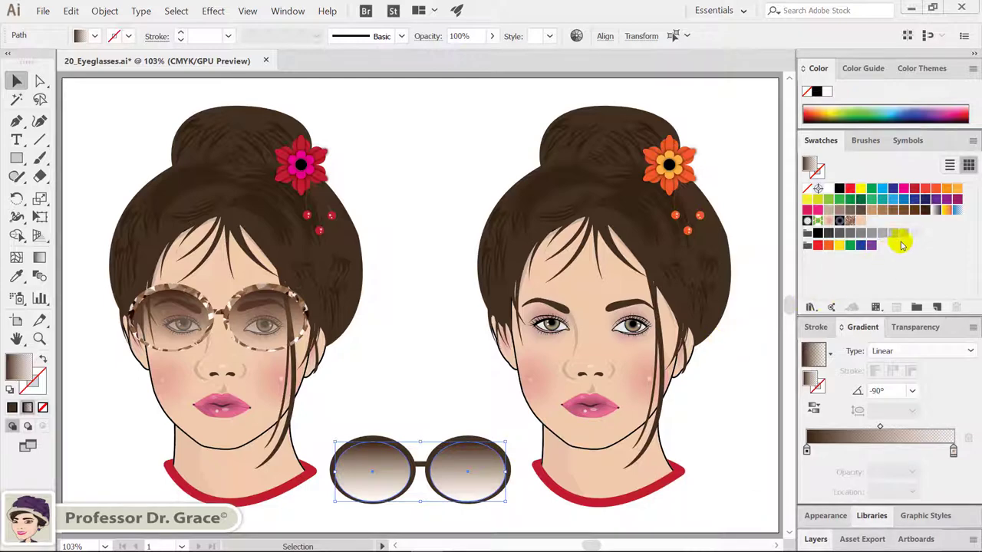
{"action": "left_click_drag", "start_coordinate": [908, 239], "coordinate": [810, 449]}
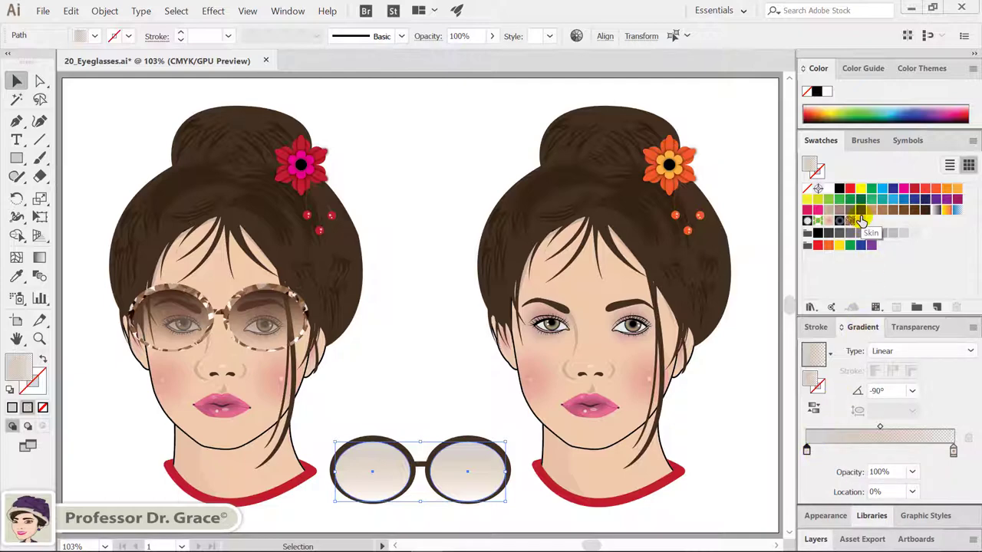
{"action": "left_click_drag", "start_coordinate": [861, 221], "coordinate": [954, 448]}
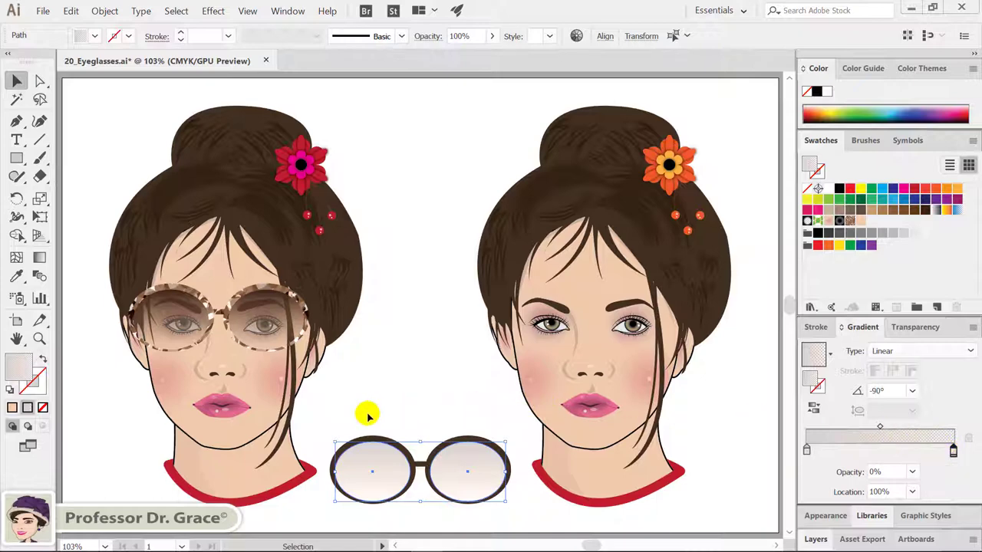
- Group the lower glasses and move them onto the right woman's eyes
{"action": "left_click_drag", "start_coordinate": [367, 415], "coordinate": [476, 485]}
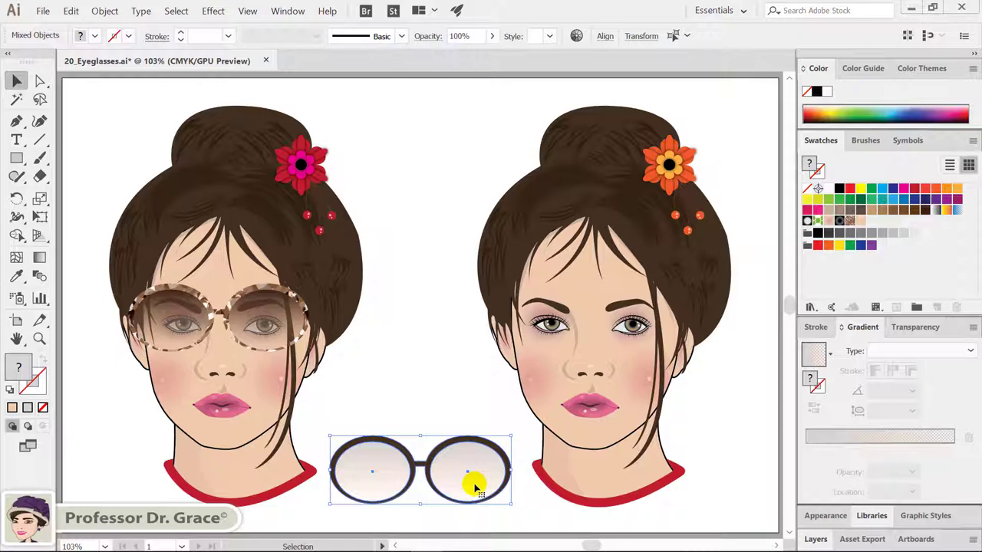
{"action": "key", "text": "ctrl+g"}
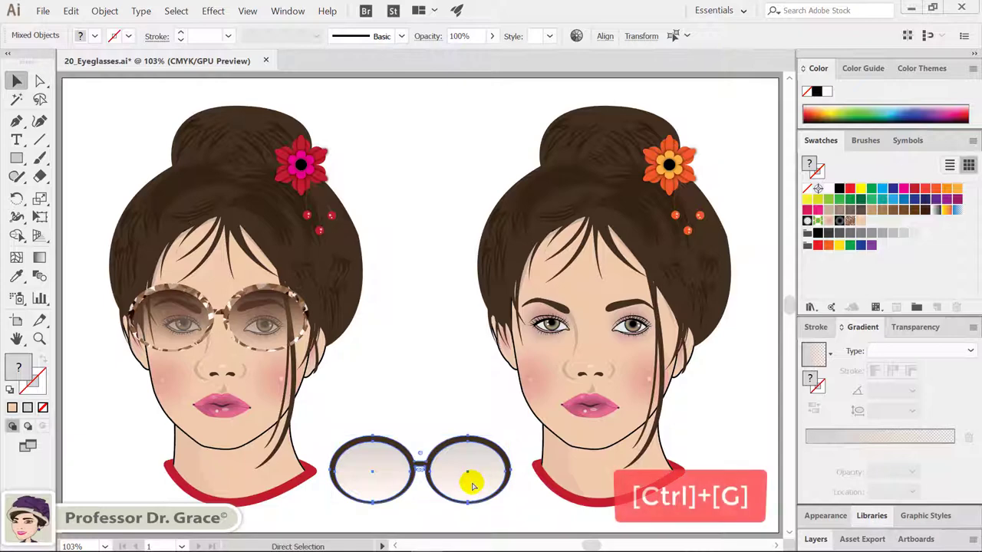
{"action": "left_click_drag", "start_coordinate": [432, 461], "coordinate": [600, 313]}
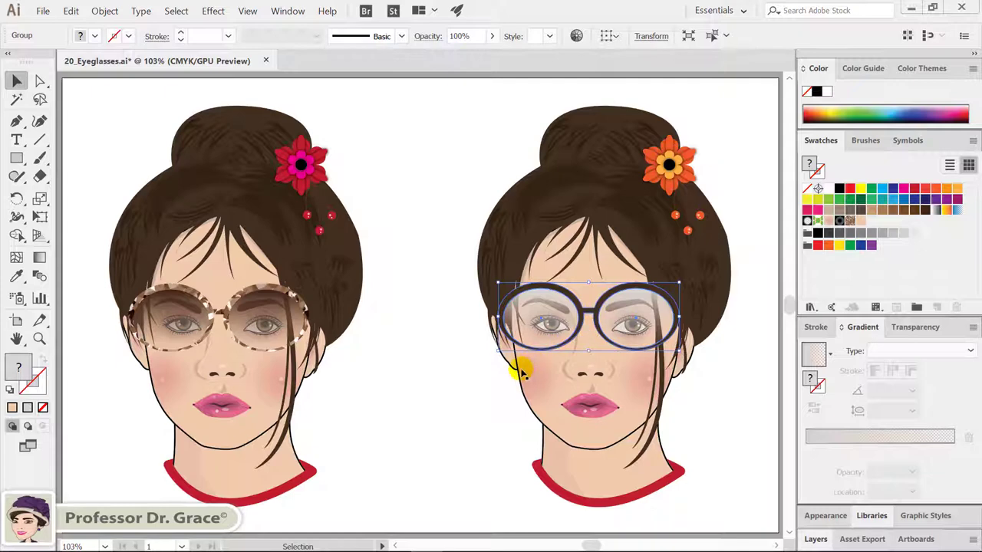
{"action": "left_click", "coordinate": [485, 377]}
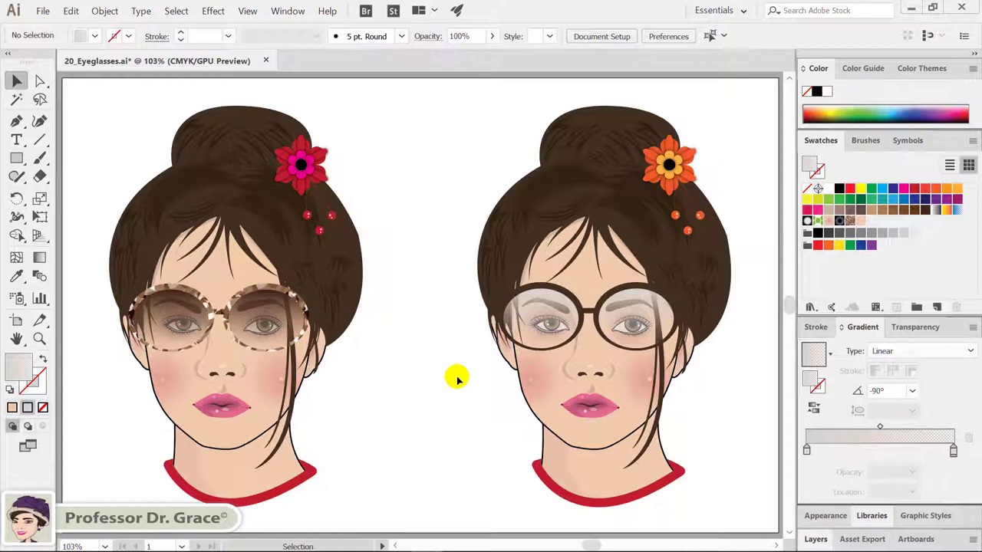